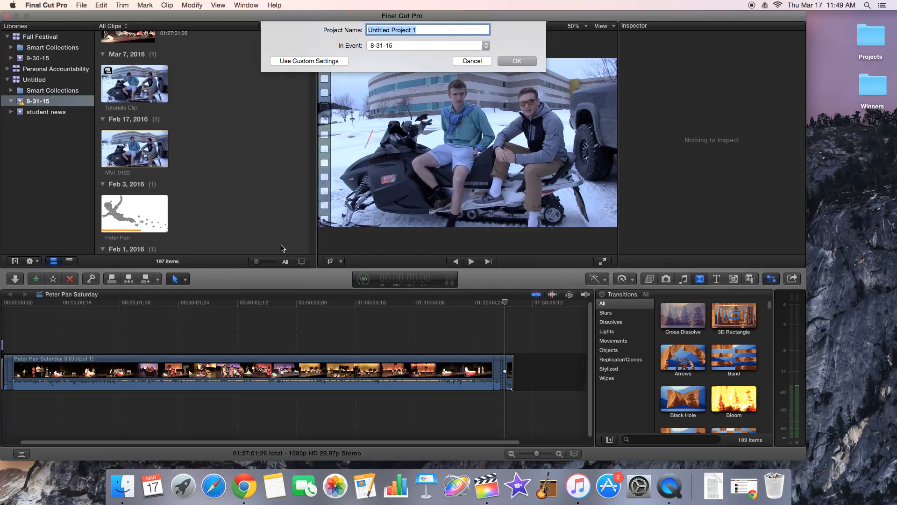
Step: Create a project named Tutorials in the 8-31-15 event
type("Tutorials")
key("Return")
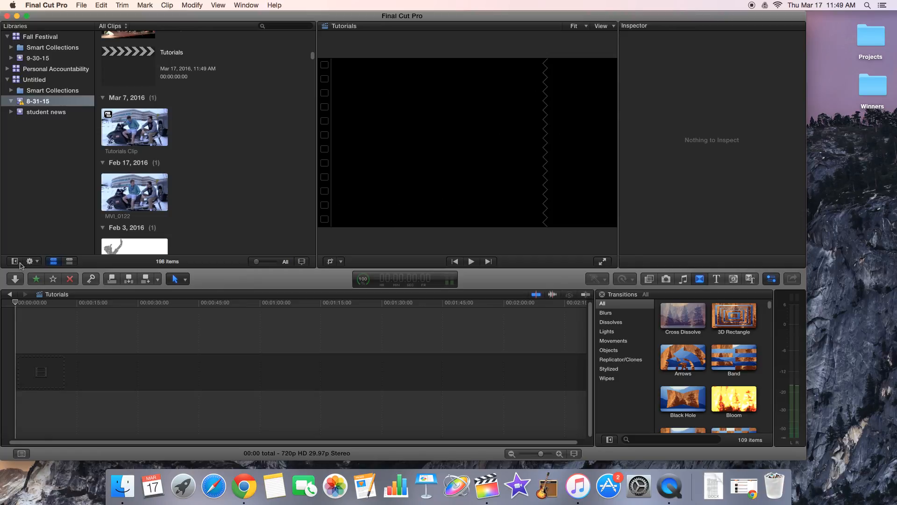
Step: View the media import options for the 8-31-15 event and close them without importing anything
left_click(18, 280)
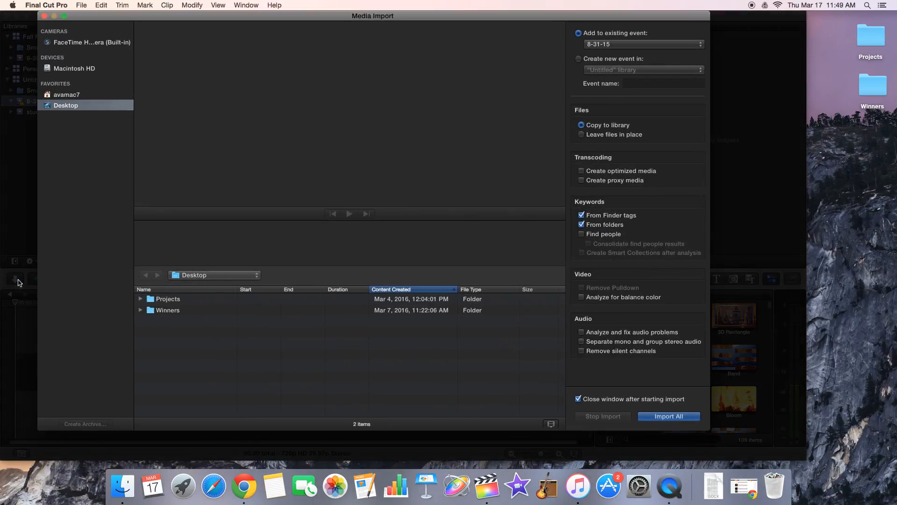
left_click(45, 17)
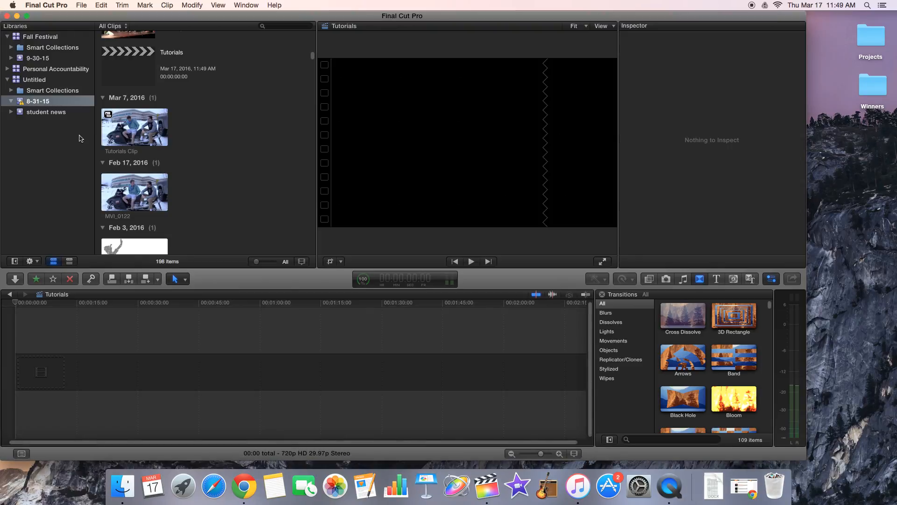
key("super+i")
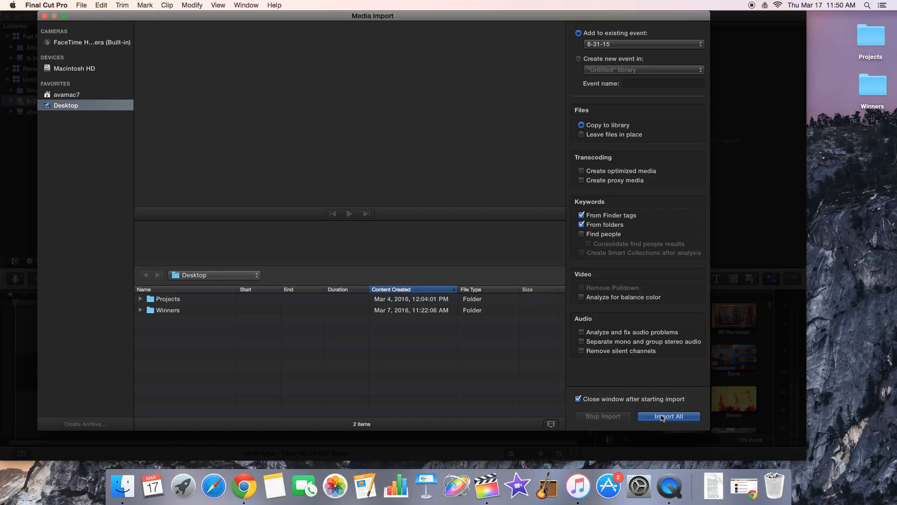
left_click(44, 16)
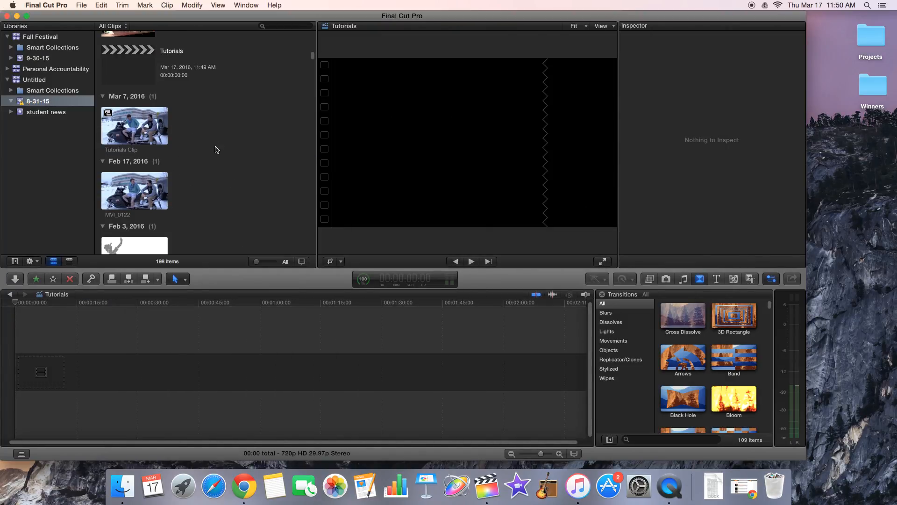
Step: Add the MVI_0122 clip from the 8-31-15 event to the start of the empty Tutorials timeline
scroll(216, 149, "down", 2)
left_click(124, 174)
left_click_drag(133, 167, 108, 374)
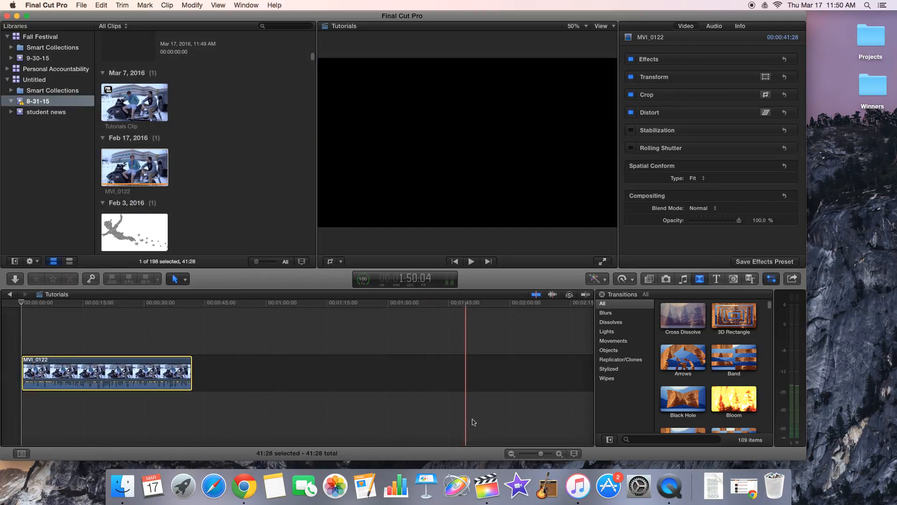
left_click(559, 453)
left_click(560, 454)
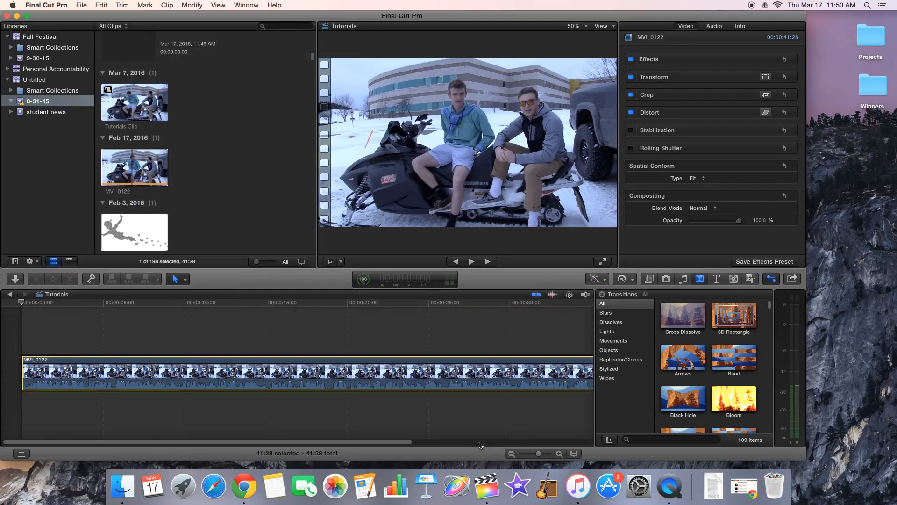
left_click(512, 453)
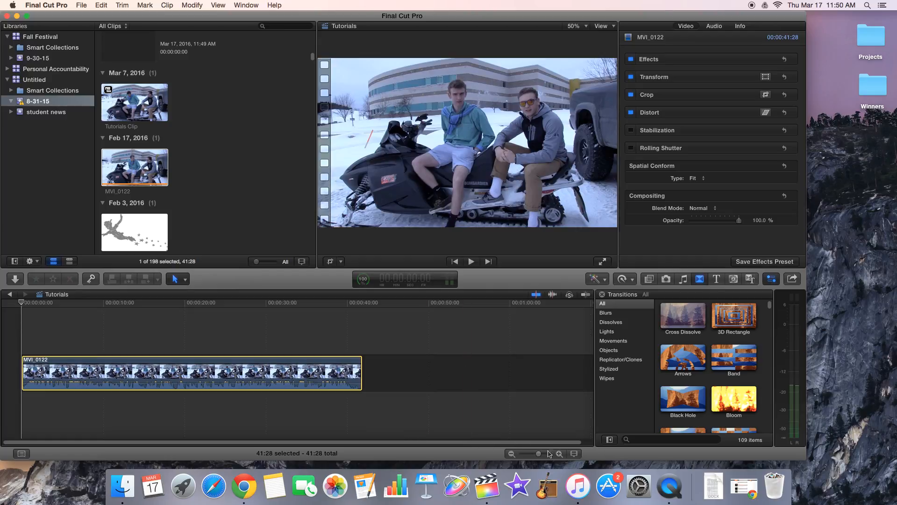
left_click(560, 453)
left_click(20, 422)
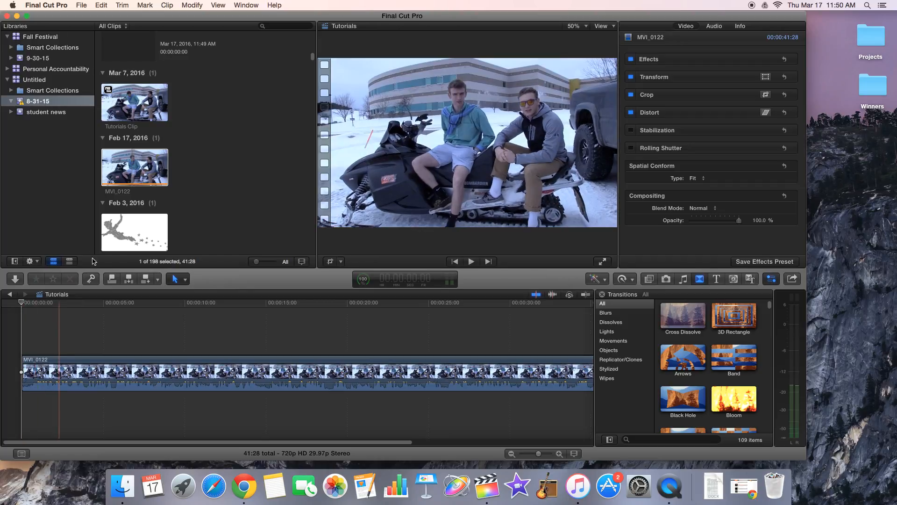
scroll(149, 192, "up", 5)
scroll(148, 198, "down", 15)
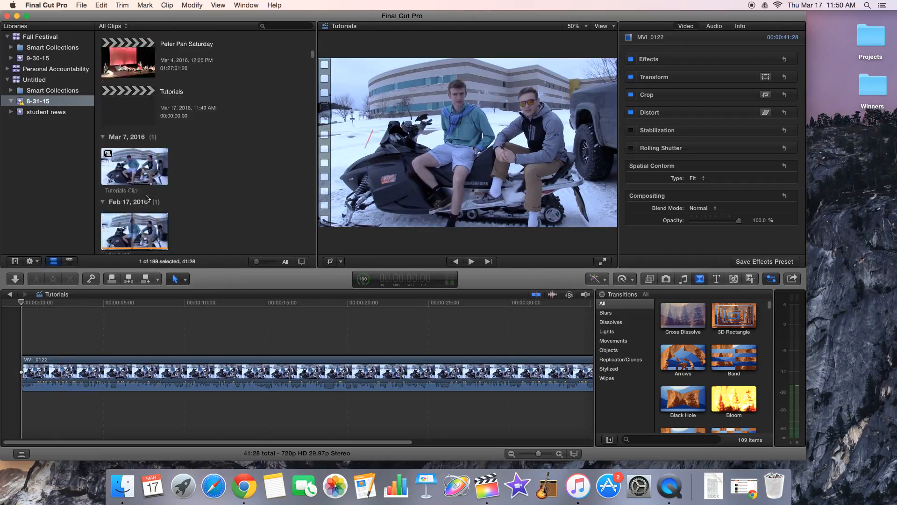
scroll(151, 206, "up", 15)
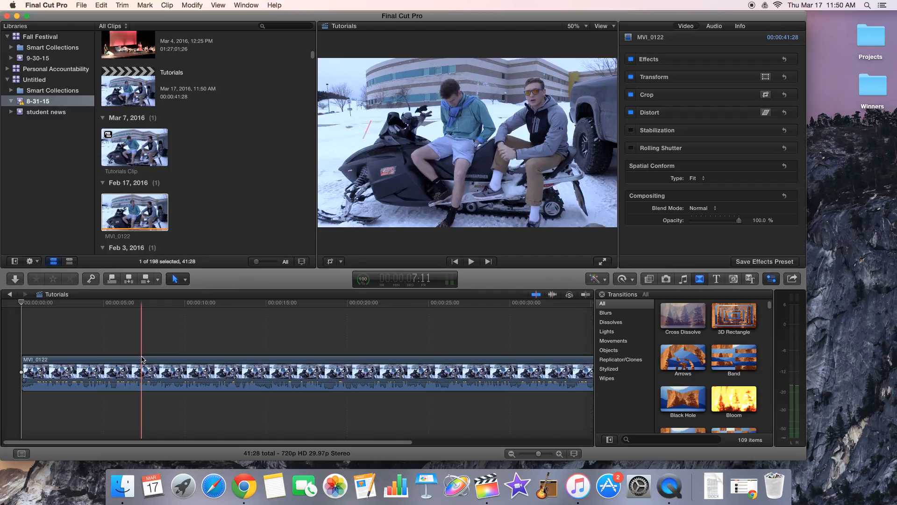
Step: Split the MVI_0122 timeline clip with the Blade tool at about 3:23 and 8:14
key("b")
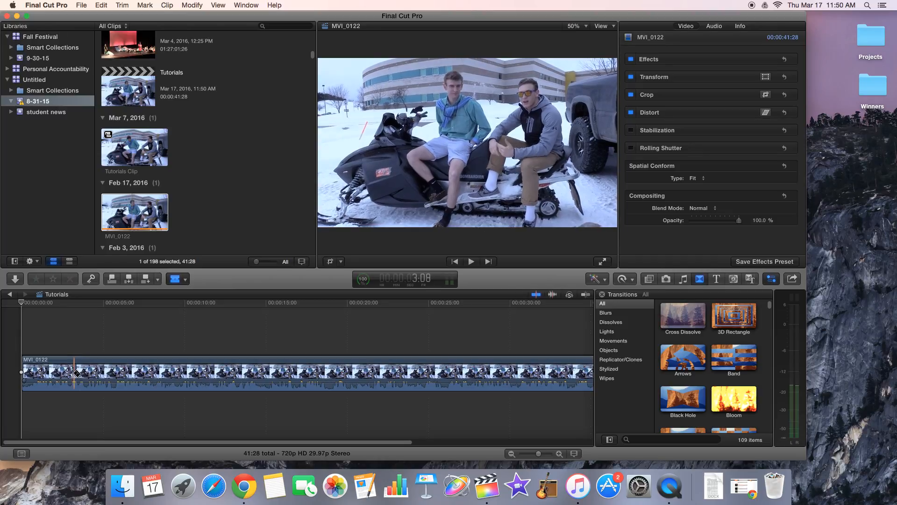
key("space")
key("space")
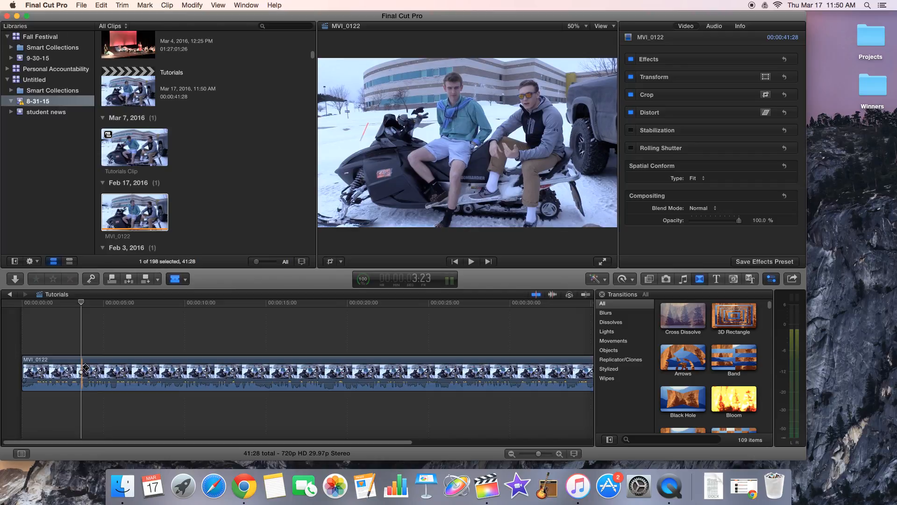
left_click(83, 369)
key("space")
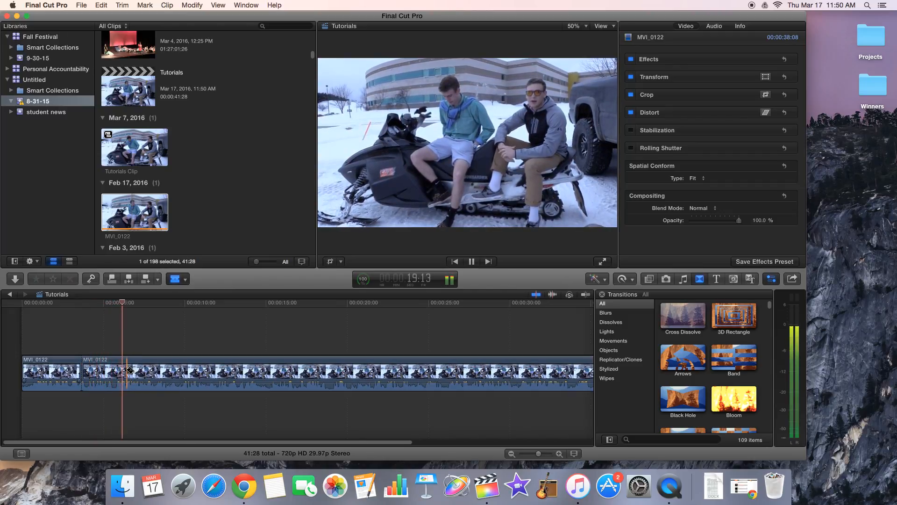
key("space")
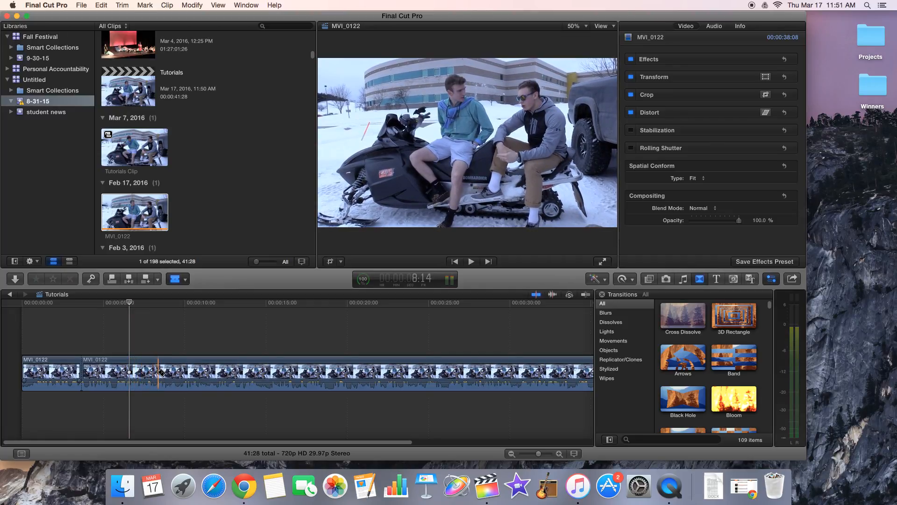
left_click(158, 373)
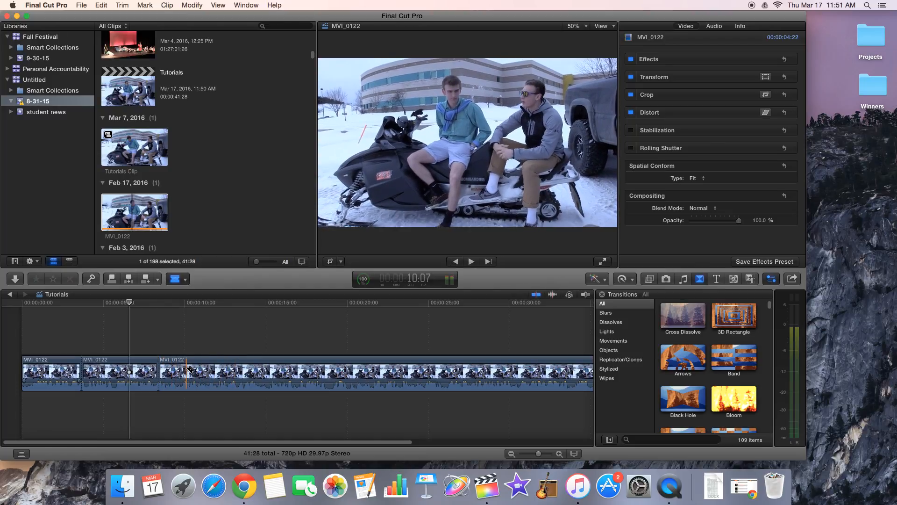
key("a")
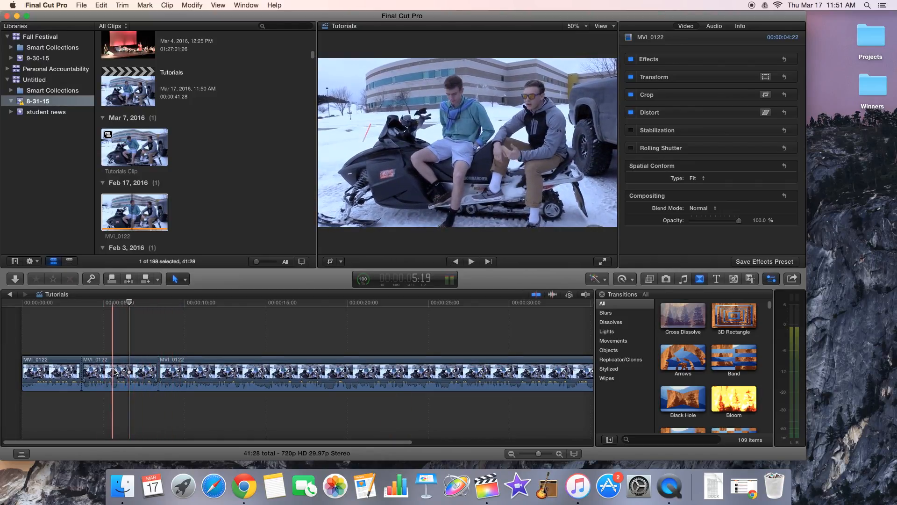
Step: Split the last and longest MVI_0122 segment with the Blade tool at about 24 and 29 seconds
left_click(113, 363)
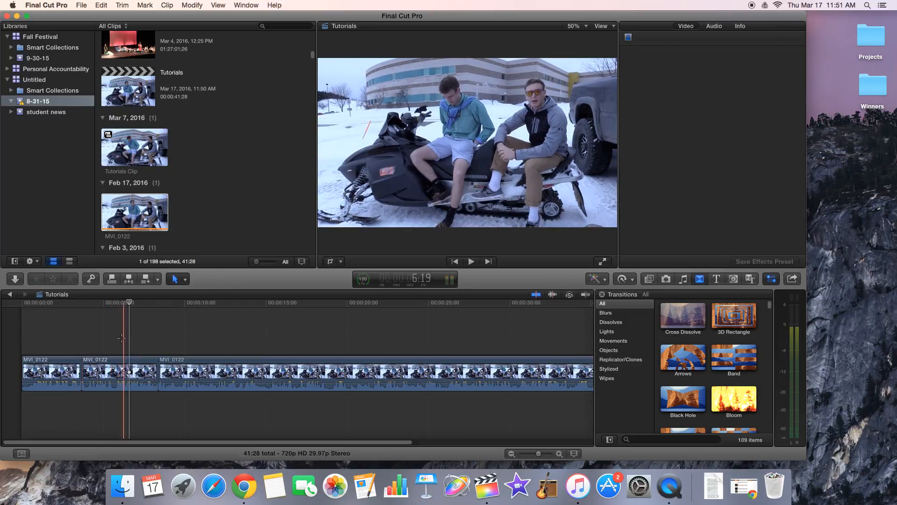
left_click(256, 395)
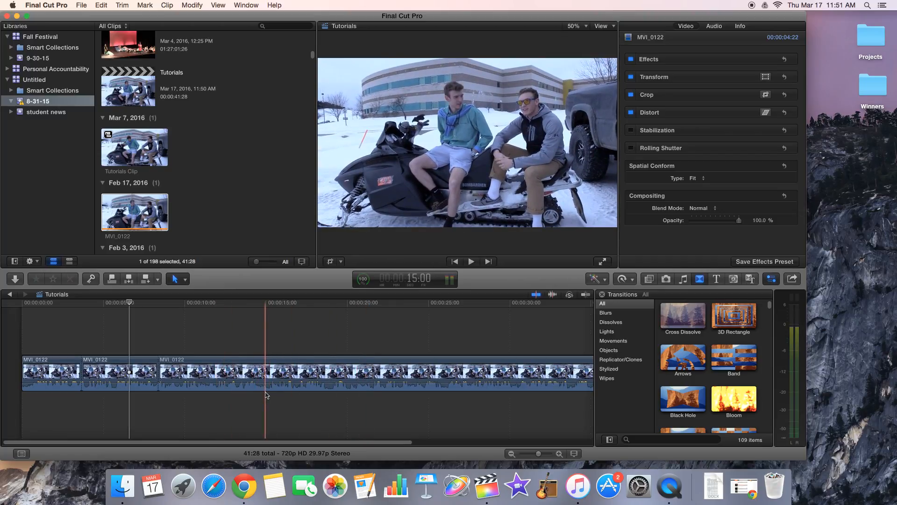
key("b")
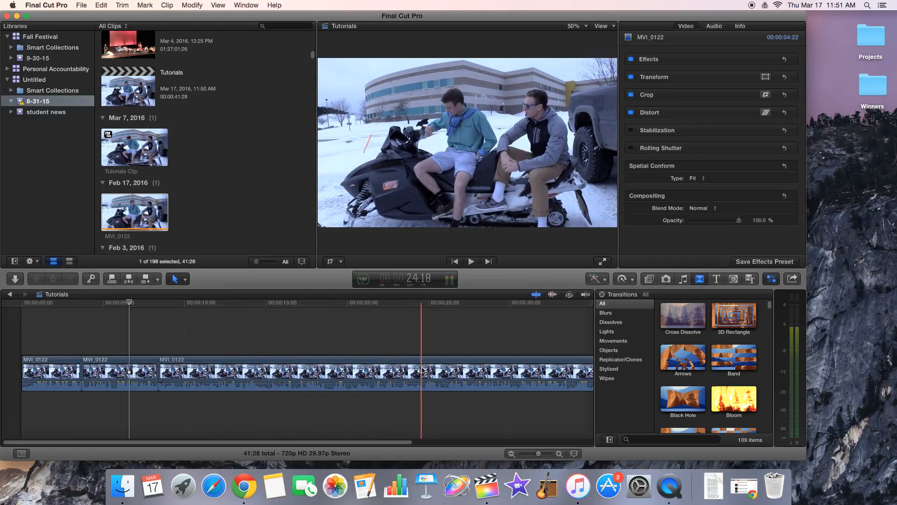
left_click(410, 373)
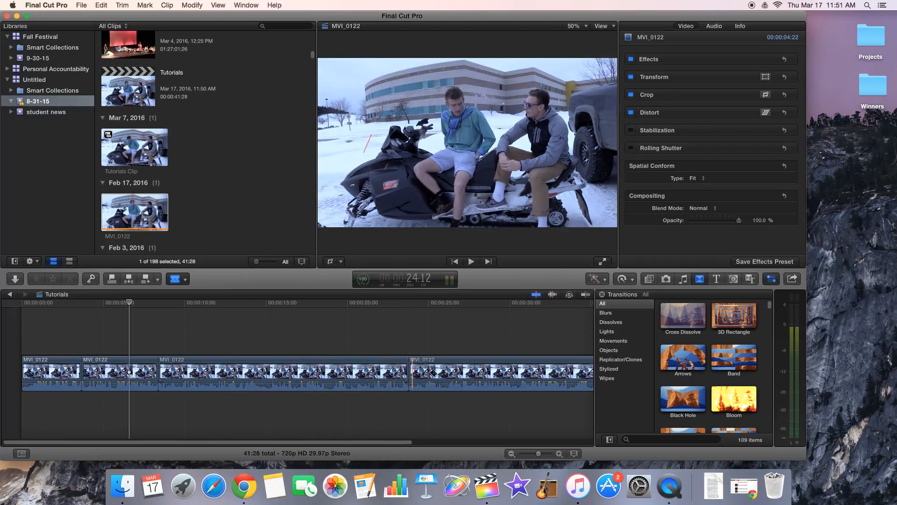
left_click(491, 374)
key("a")
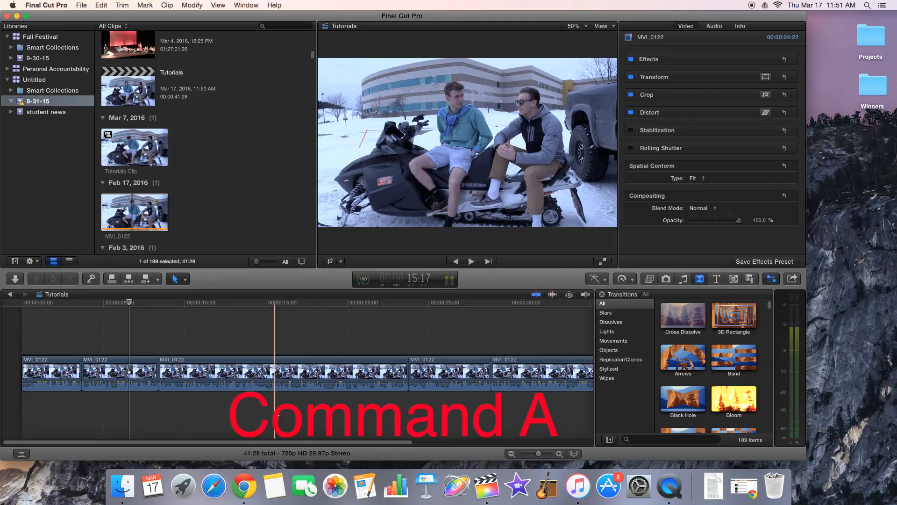
Step: Select all five timeline segments and set each one's duration to 8:00
key("cmd+a")
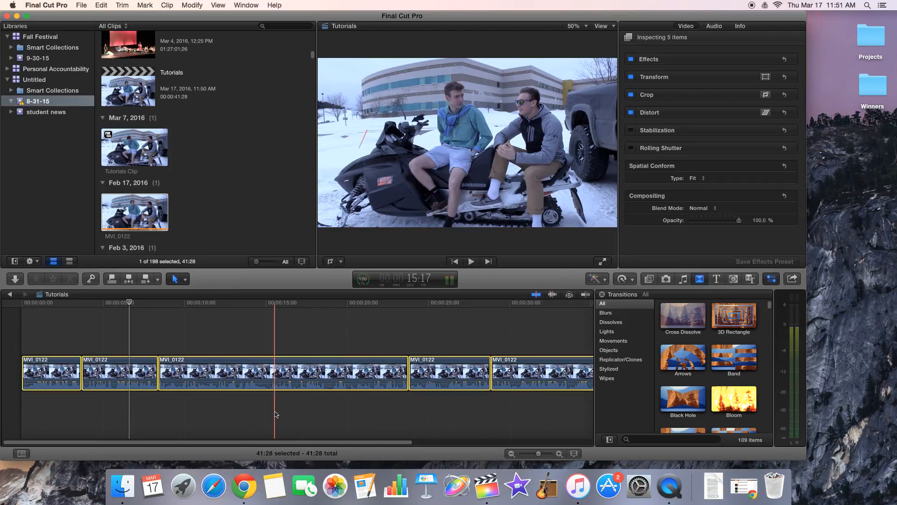
scroll(274, 414, "right", 5)
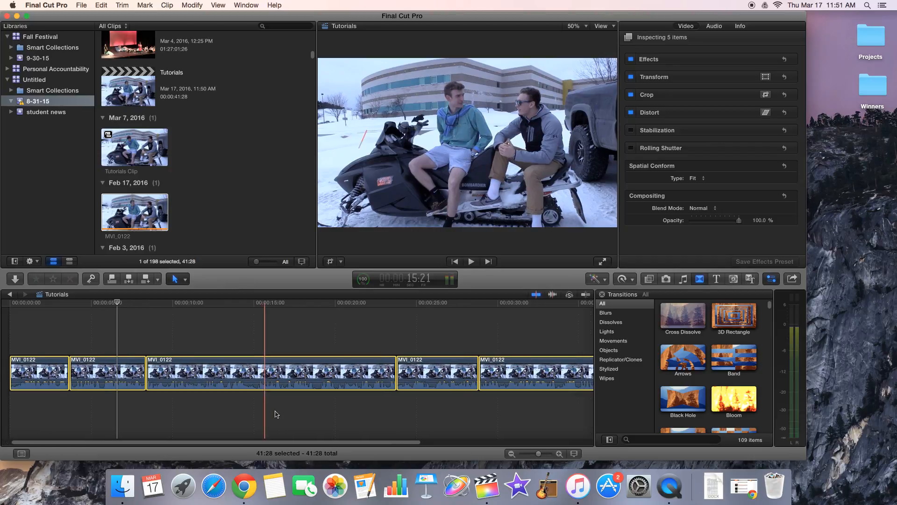
scroll(275, 414, "right", 2)
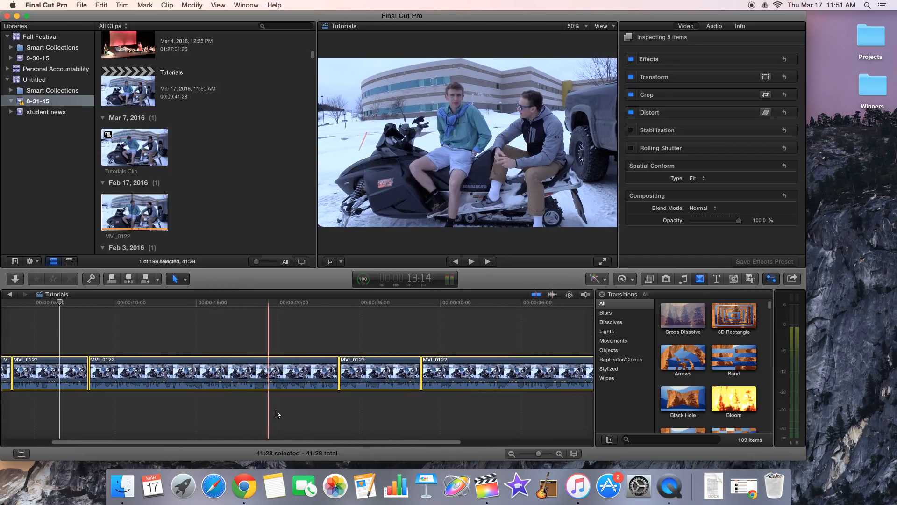
scroll(247, 406, "left", 6)
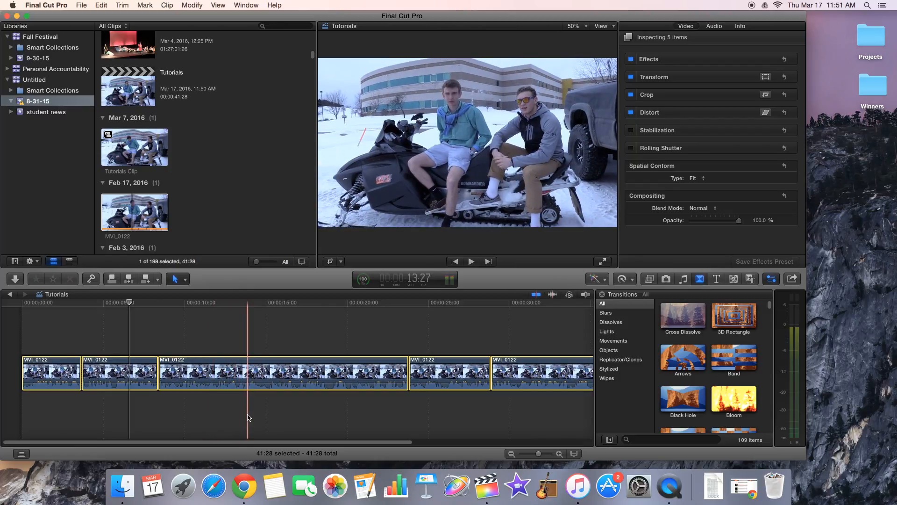
key("ctrl+d")
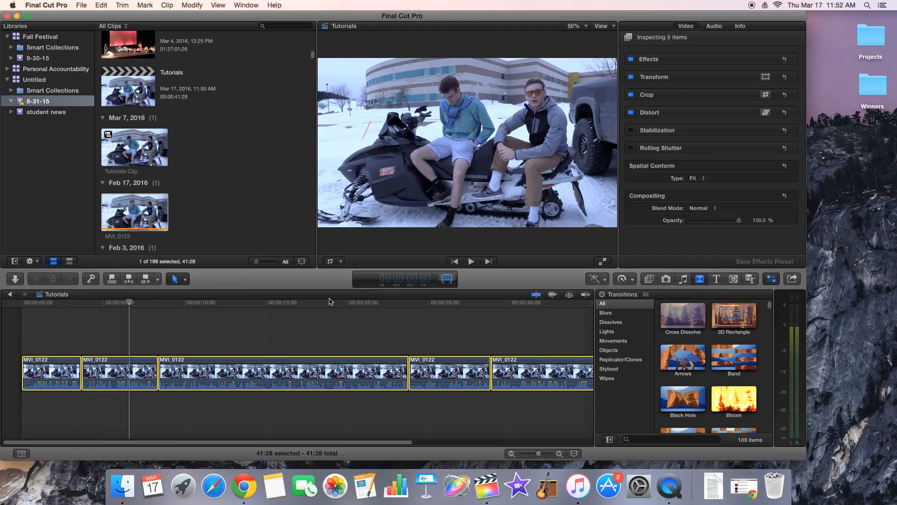
type("8:00")
key("Return")
scroll(250, 369, "right", 2)
scroll(247, 373, "left", 3)
scroll(245, 387, "right", 1)
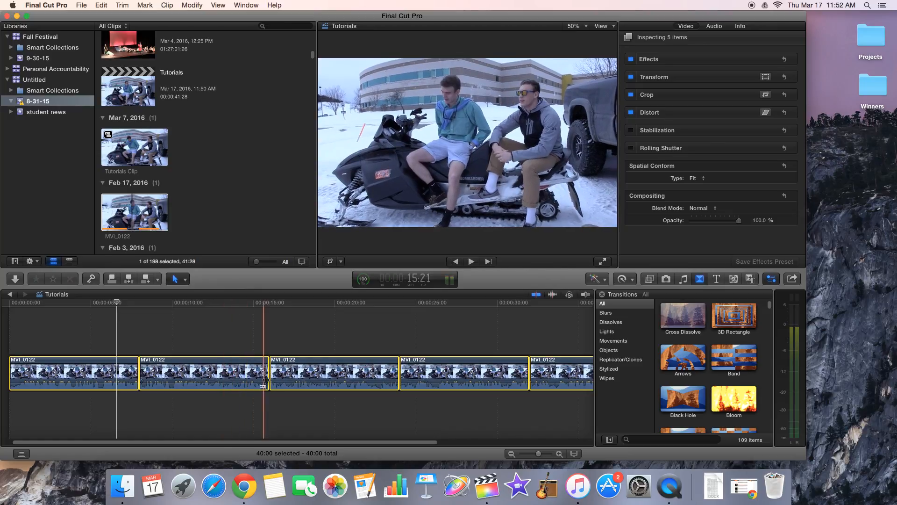
Step: Add the default cross dissolve transition to both ends of the second timeline segment
left_click(137, 417)
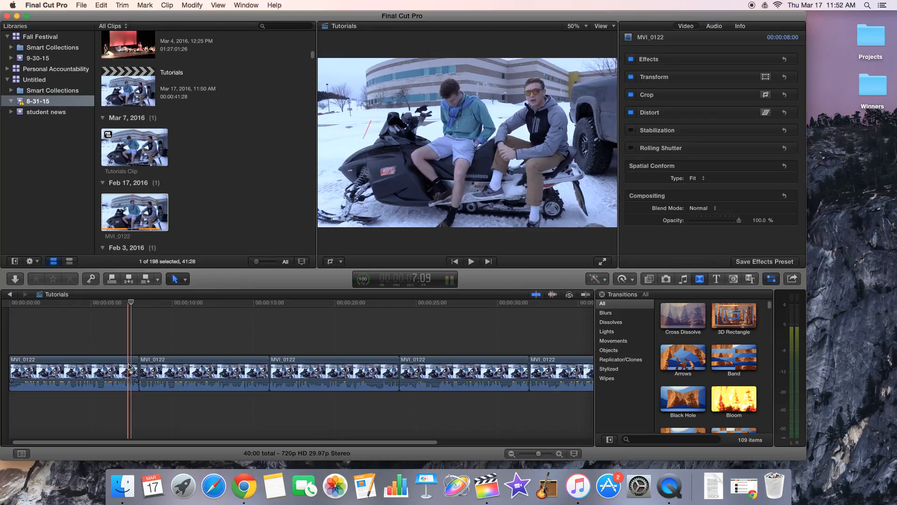
left_click(177, 364)
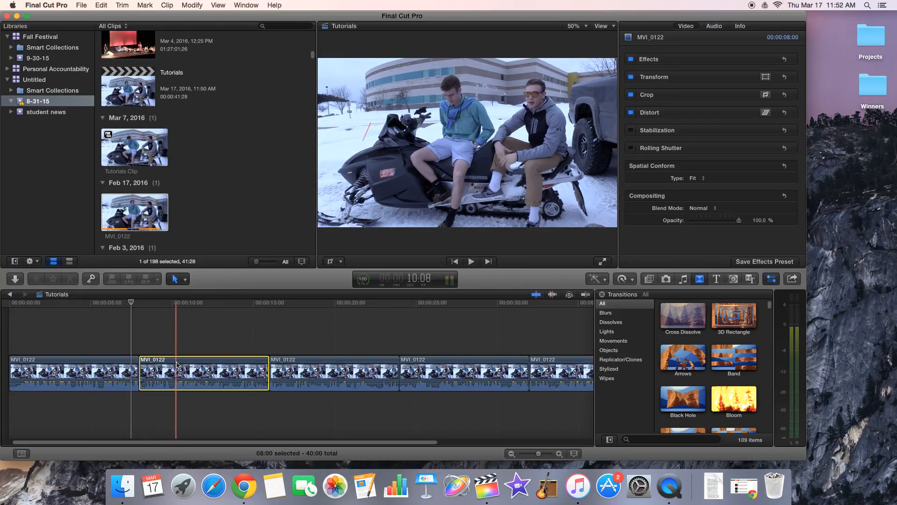
key("super+t")
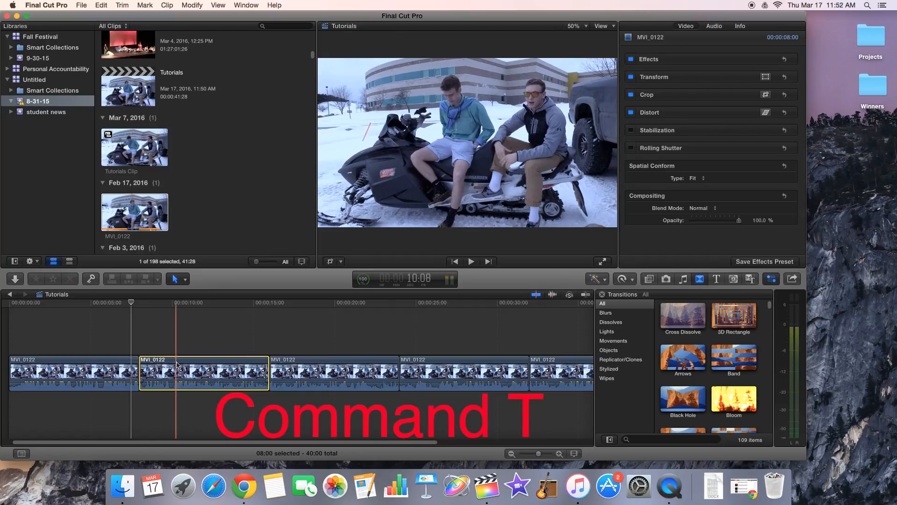
key("super+t")
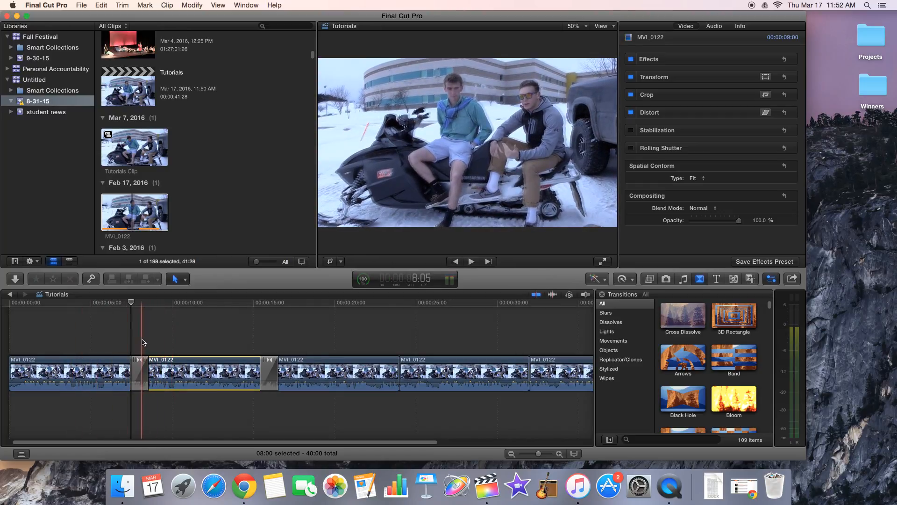
left_click(139, 340)
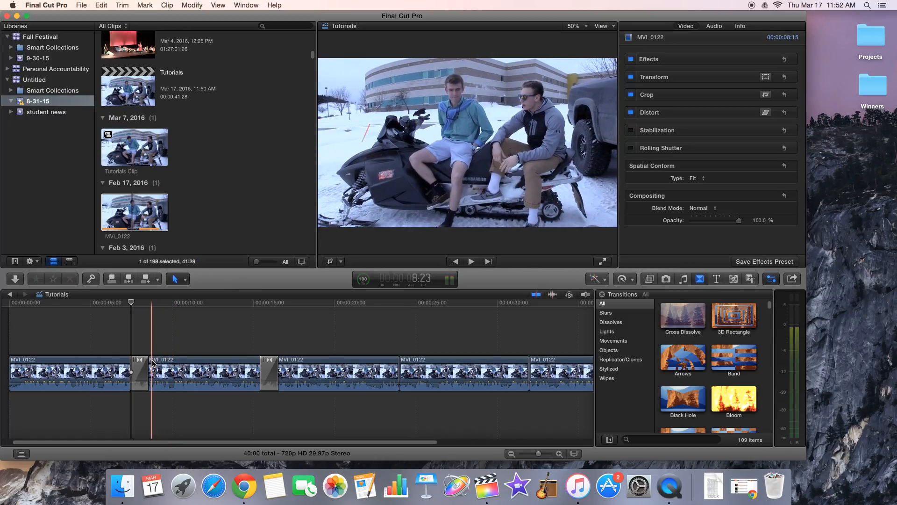
Step: Add a Basic Title above the second timeline segment, starting at about 8:23
left_click(153, 363)
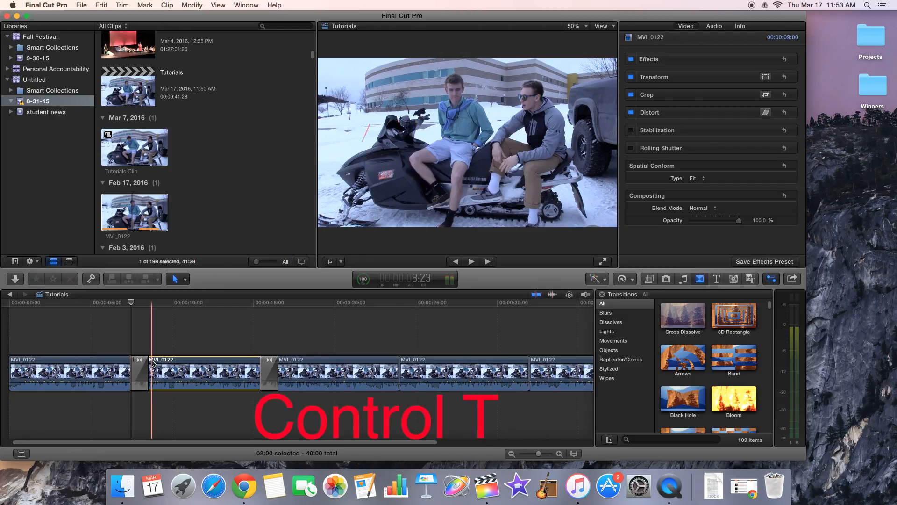
key("ctrl+t")
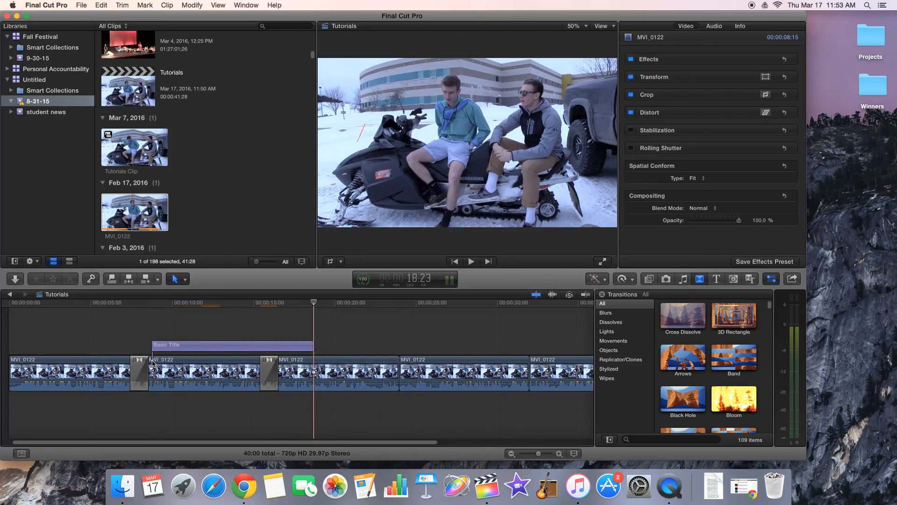
Step: Move the Basic Title slightly earlier to start where the first cross dissolve ends, and reposition its text to the upper-left area of the picture
left_click_drag(173, 347, 169, 348)
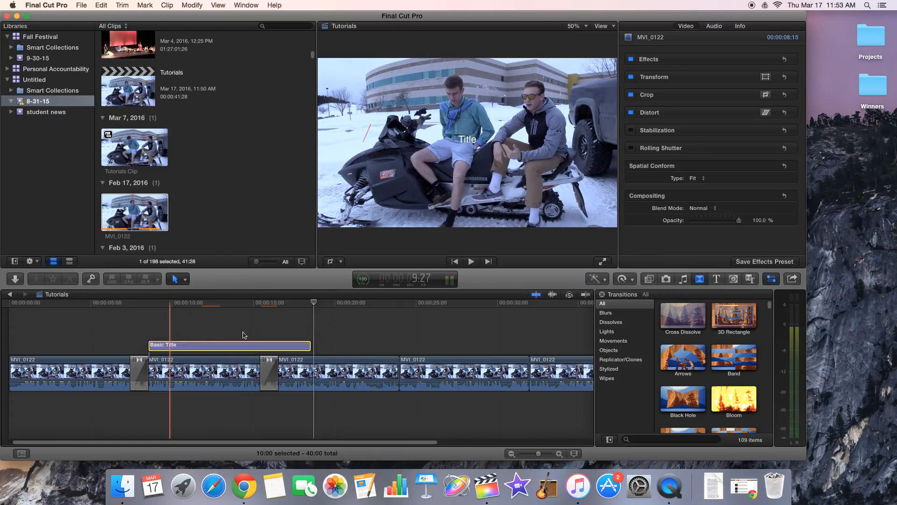
left_click(177, 331)
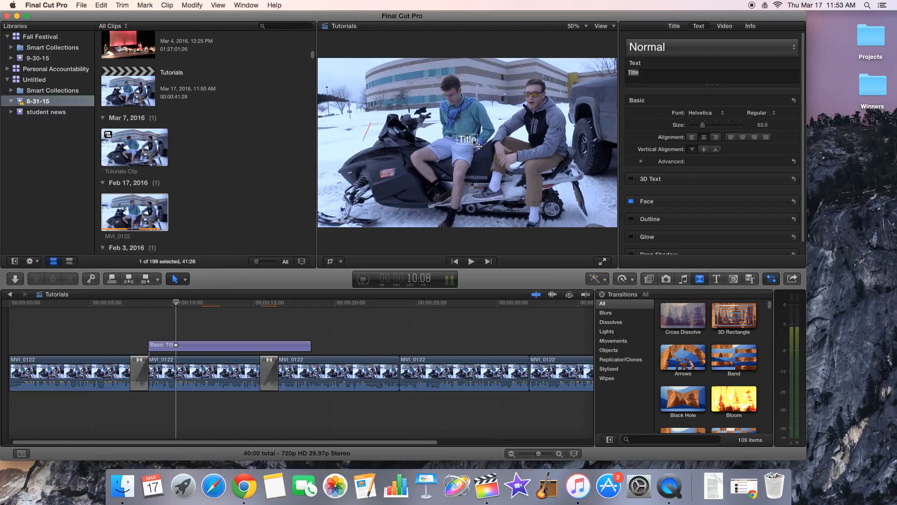
left_click_drag(461, 138, 377, 75)
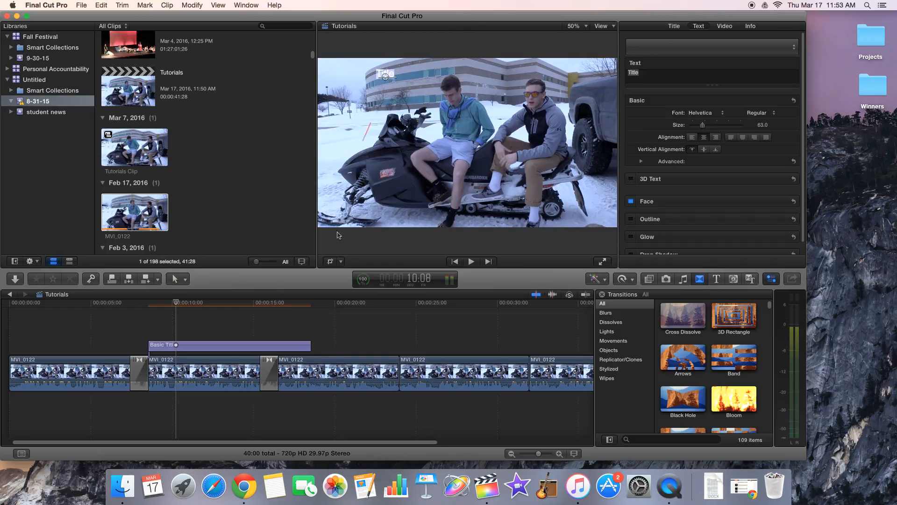
Step: Set the Basic Title's duration to 3:00
left_click(179, 335)
left_click(194, 348)
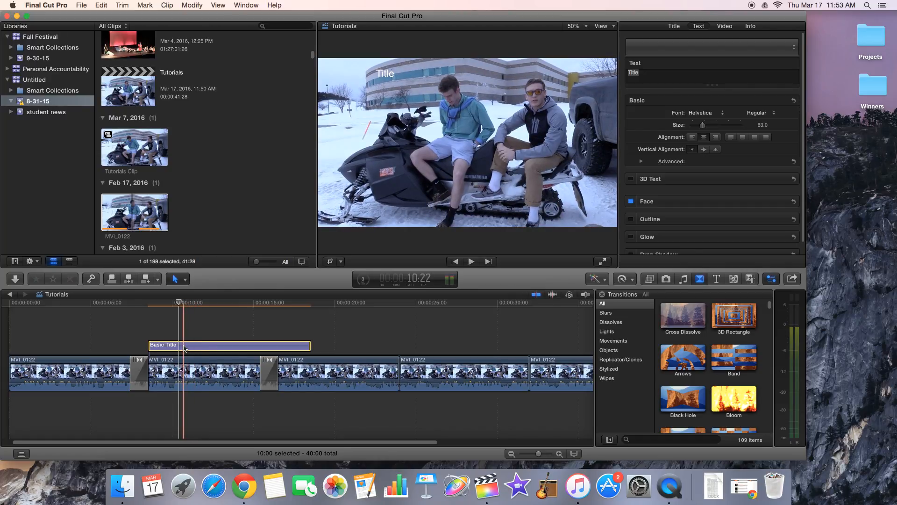
key("ctrl+d")
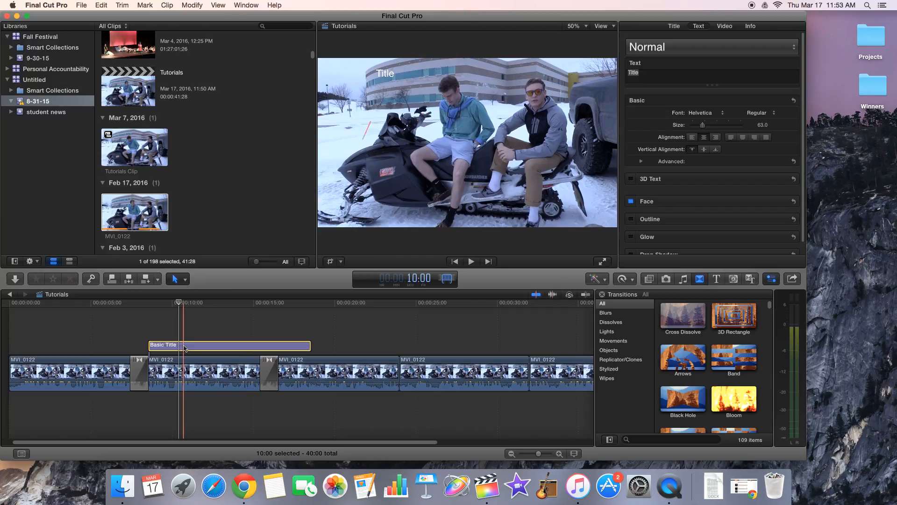
type("3:00")
key("Return")
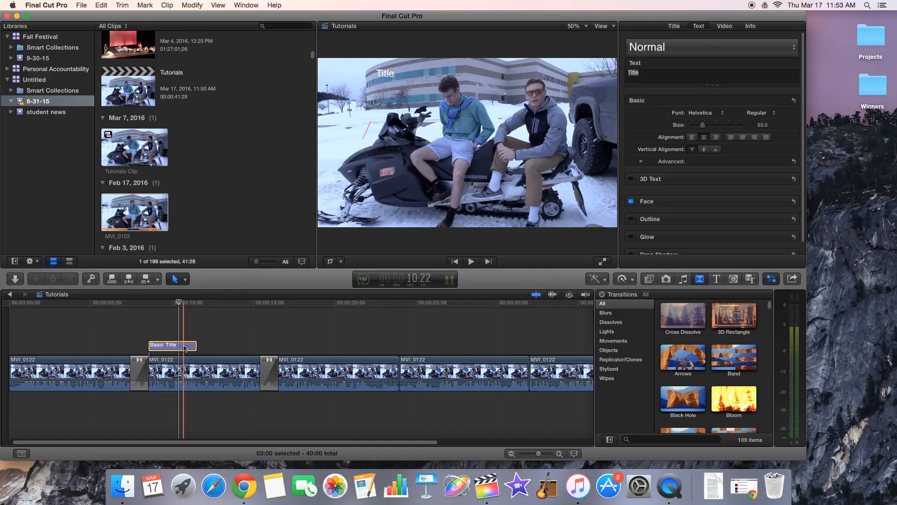
left_click(186, 408)
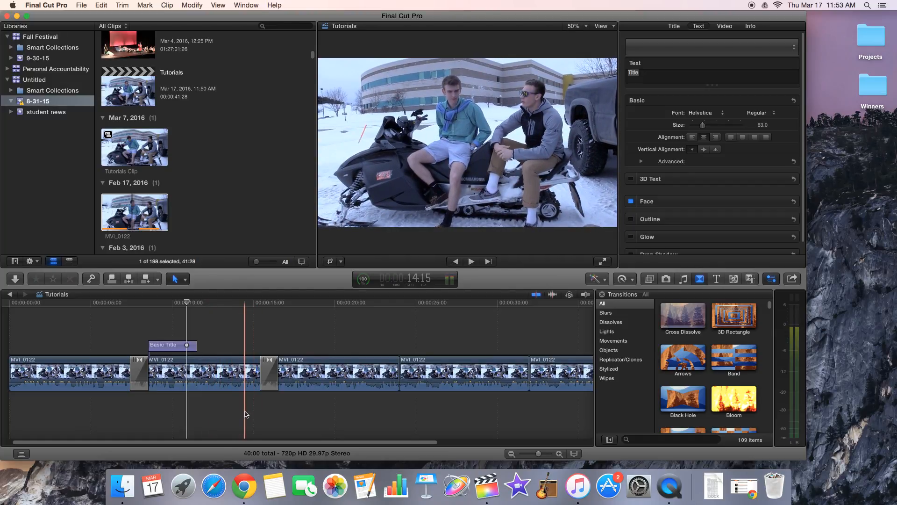
Step: Delete the fourth MVI_0122 segment from the timeline
scroll(246, 414, "right", 5)
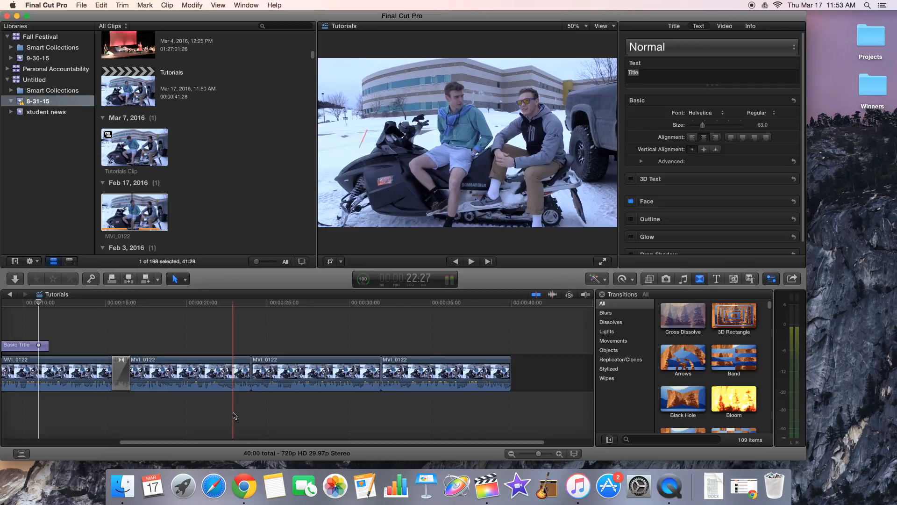
left_click(371, 363)
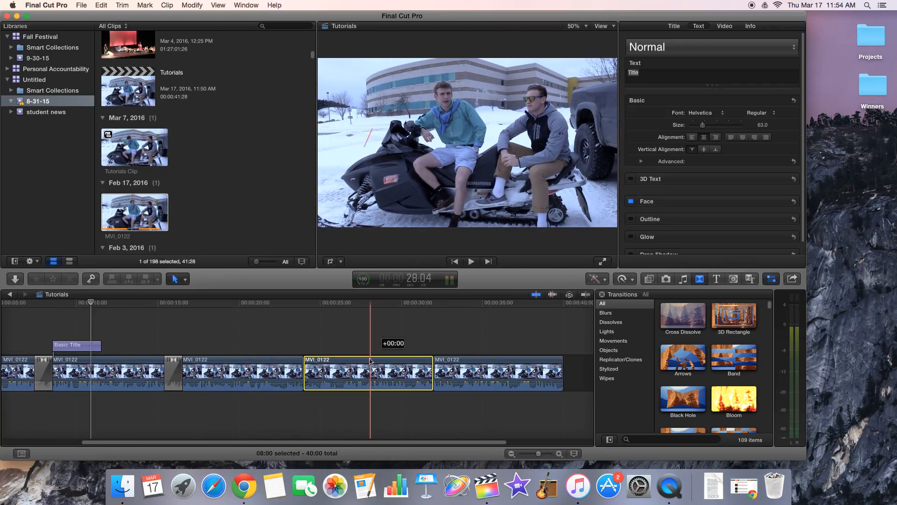
key("Delete")
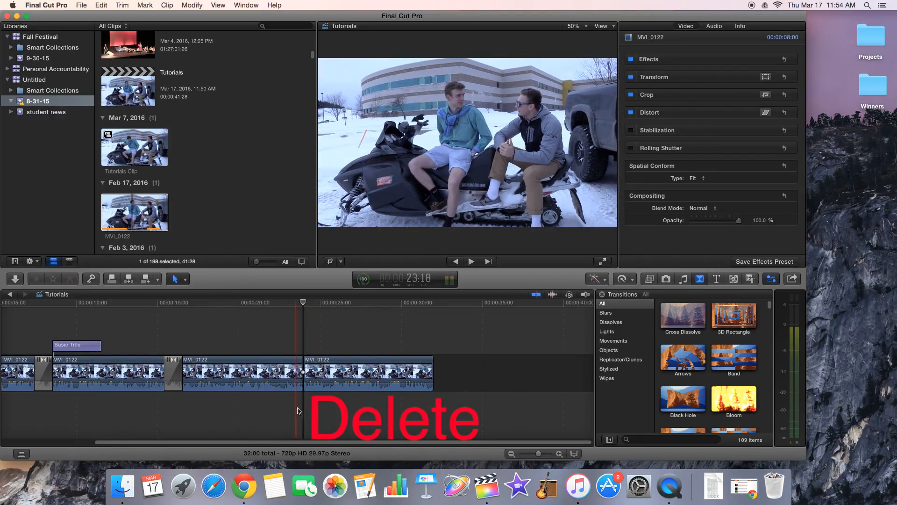
Step: Delete the cross dissolve between the second and third segments and briefly play the timeline from just after that cut
scroll(322, 404, "left", 5)
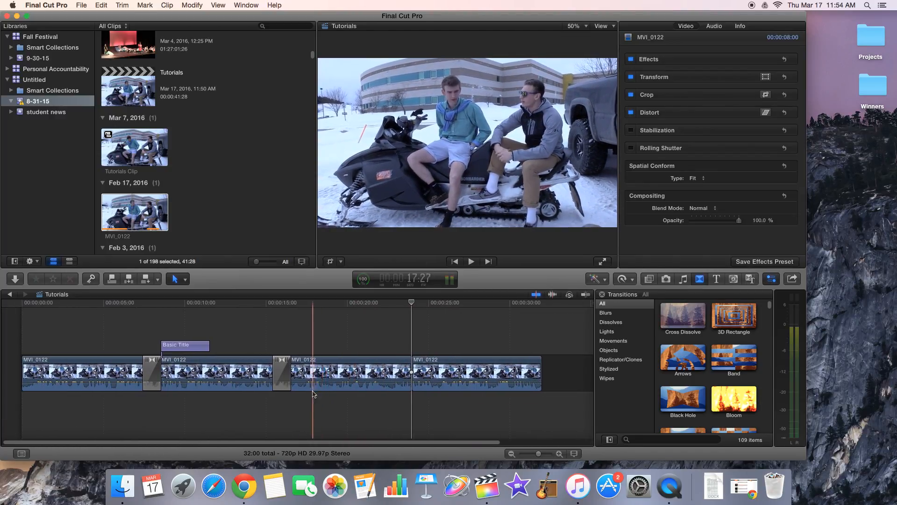
left_click(282, 374)
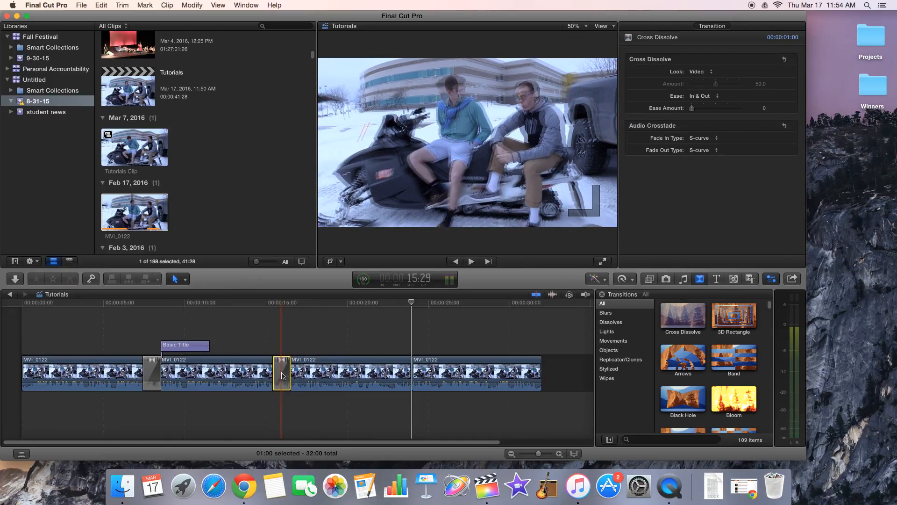
key("Delete")
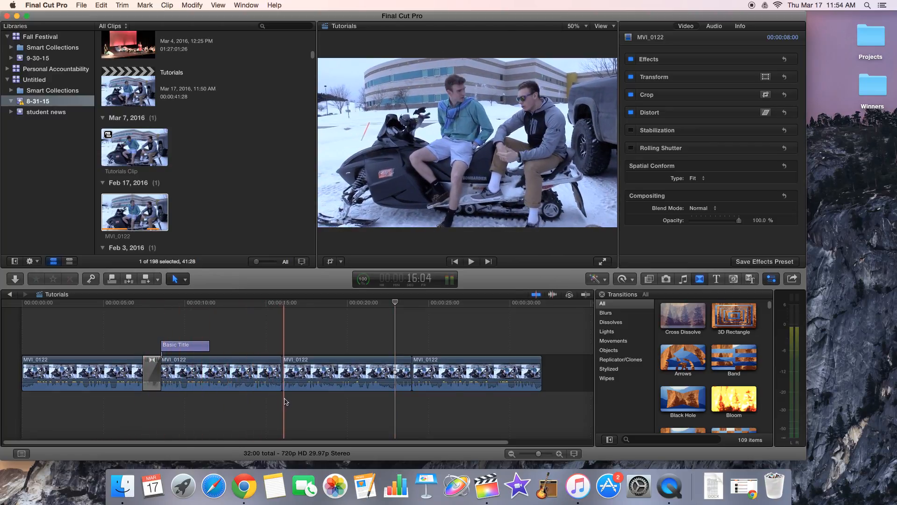
key("space")
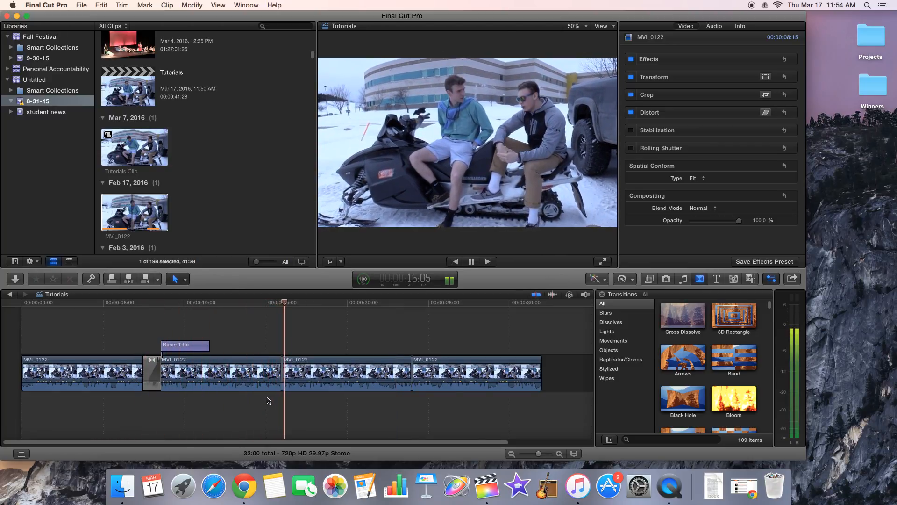
key("space")
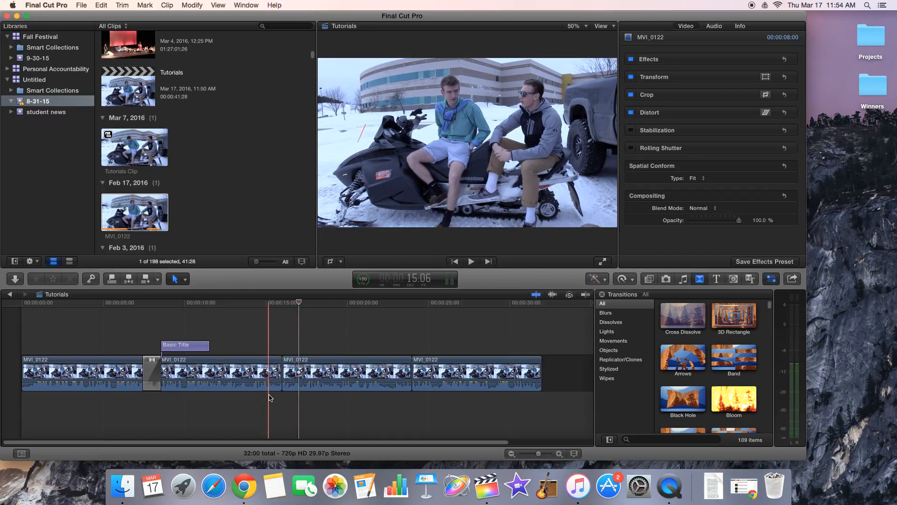